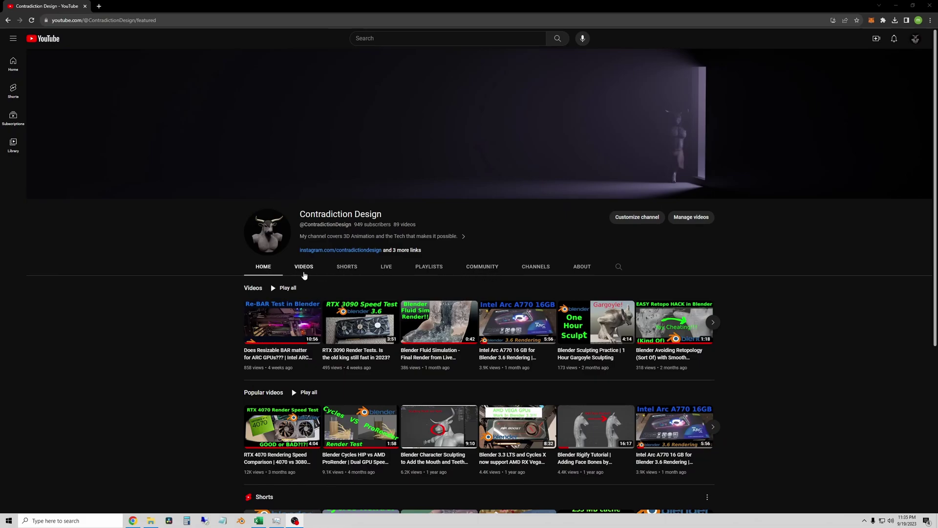
Step: Open the channel's community posts and follow the CPU Benchmark post's patreon.com link
click(484, 271)
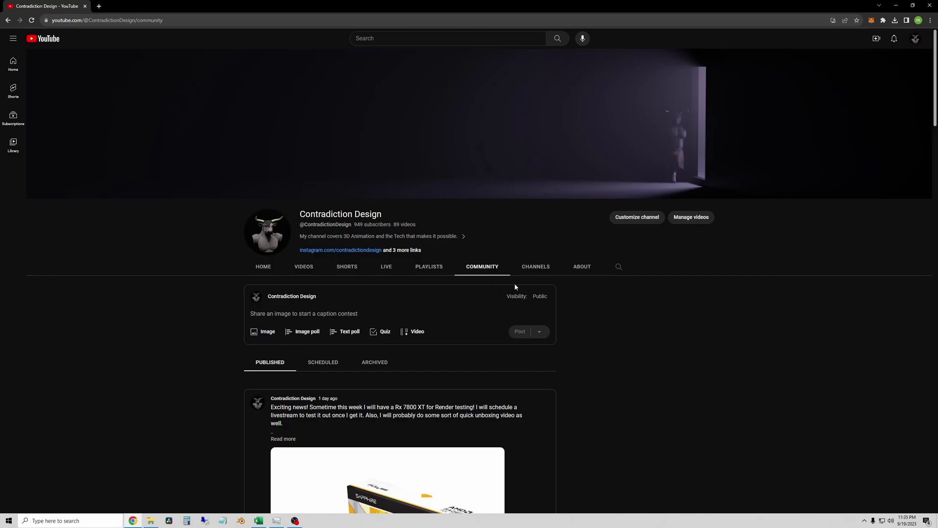
scroll(534, 342, down, 15)
scroll(555, 341, up, 1)
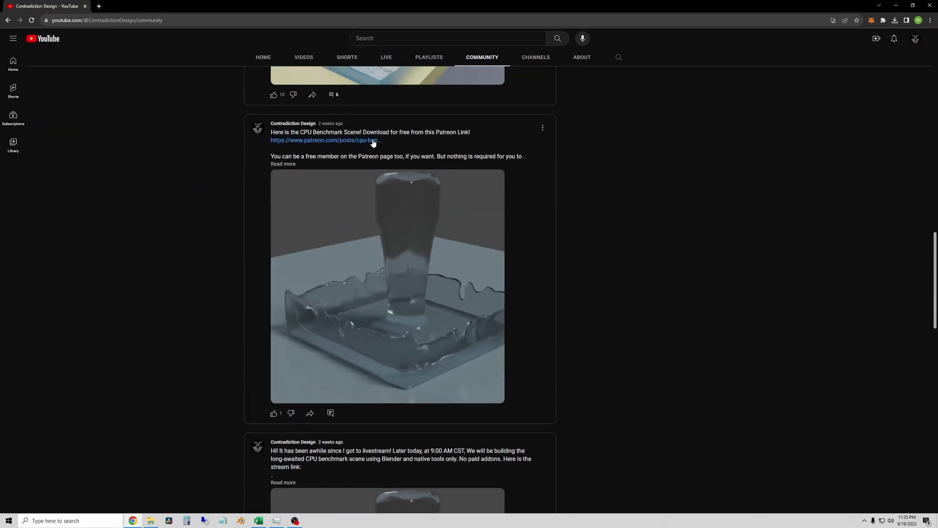
scroll(444, 333, up, 1)
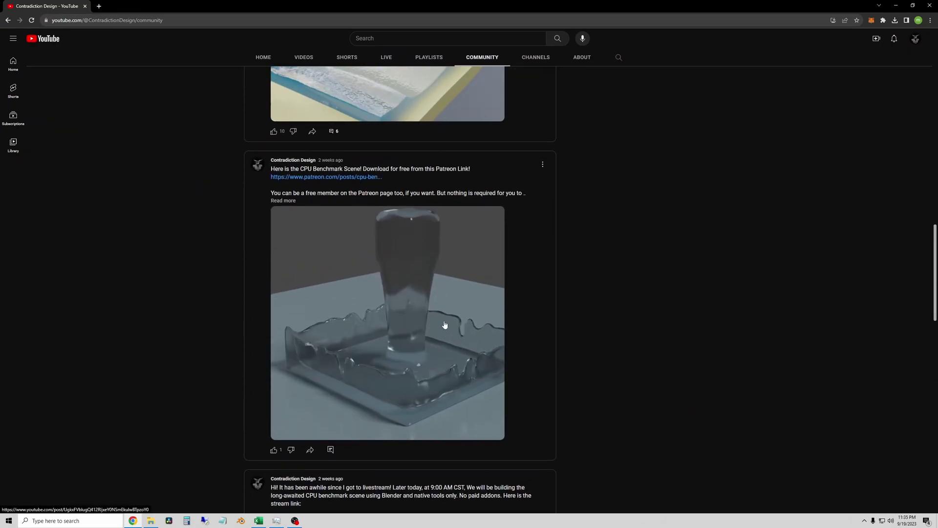
click(299, 177)
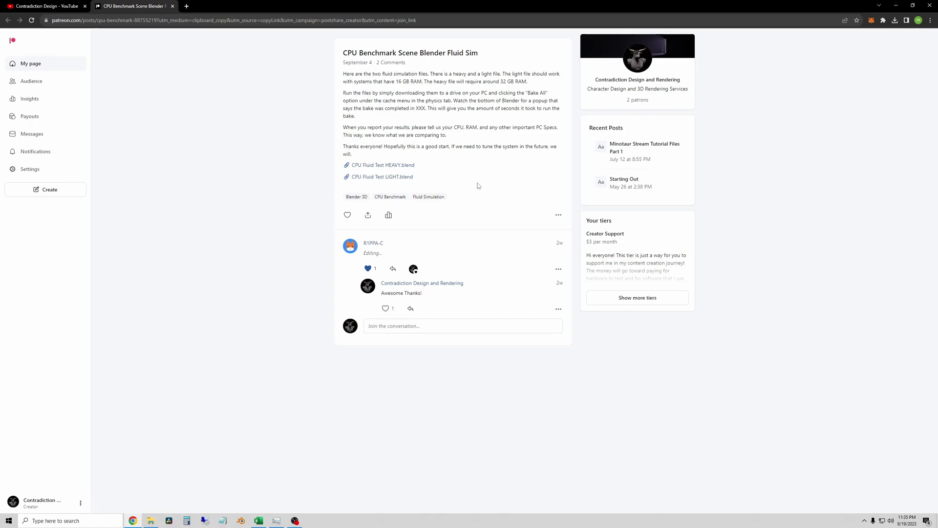
Step: Download CPU Fluid Test LIGHT.blend from the Patreon post and check Chrome's recent downloads
click(392, 177)
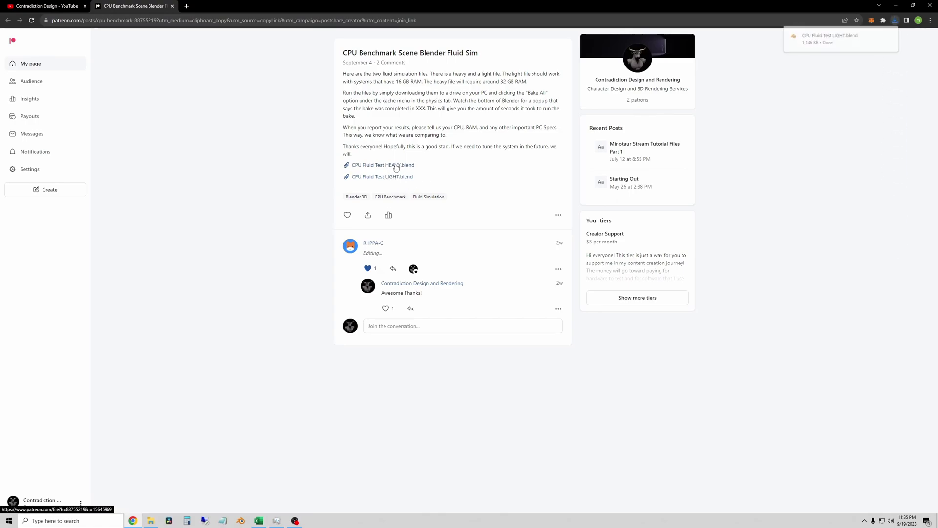
click(892, 23)
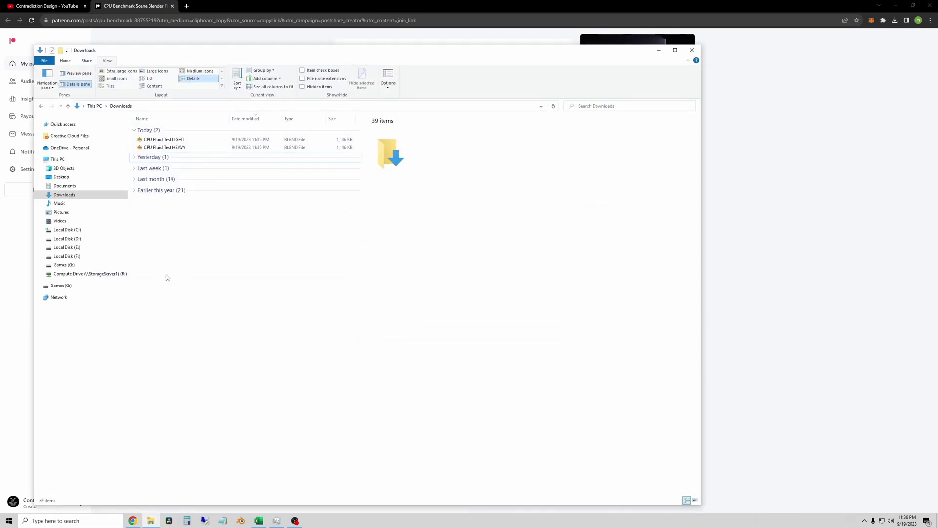
Step: Create two new folders in Downloads beside the CPU Fluid Test files
click(166, 147)
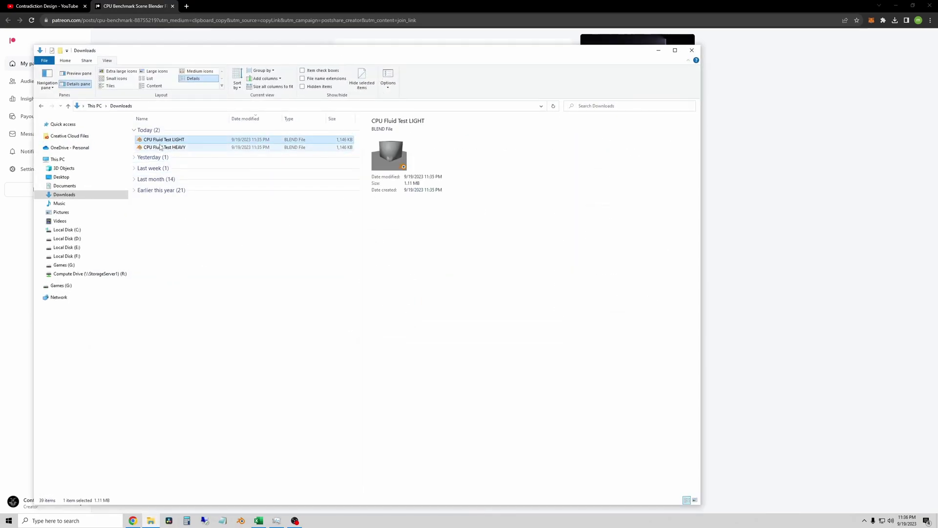
click(220, 245)
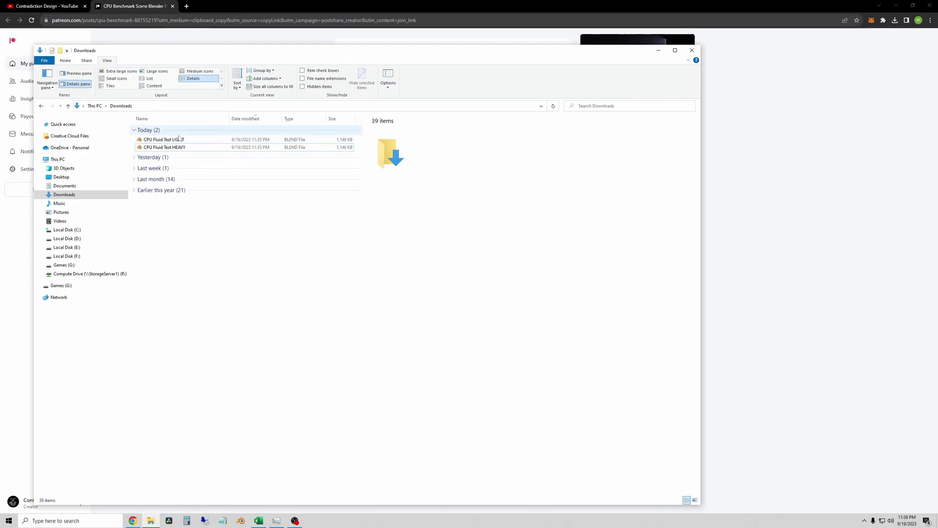
click(68, 61)
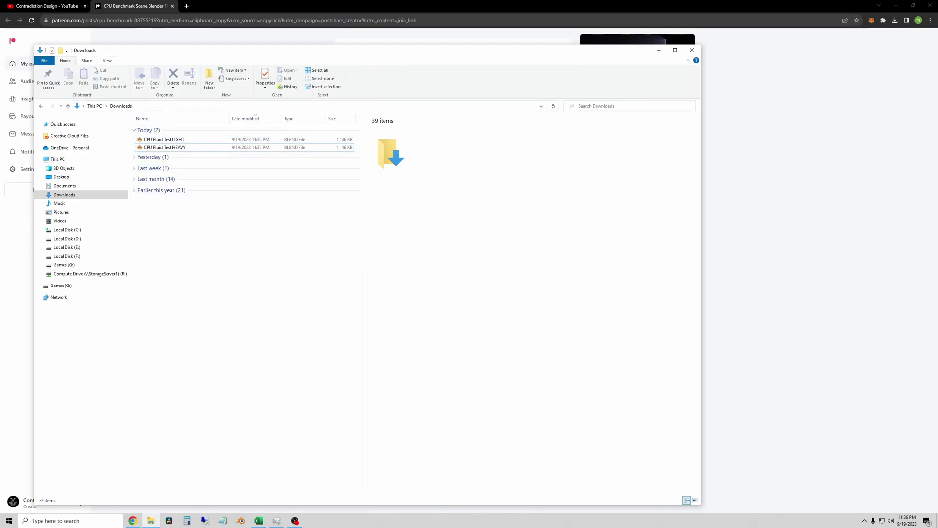
click(209, 78)
click(209, 79)
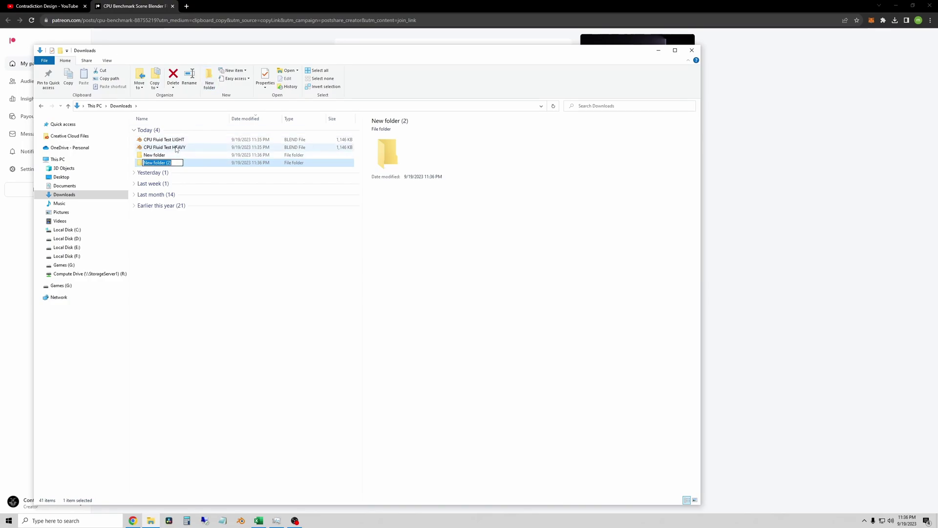
Step: Move the HEAVY file into New folder and open CPU Fluid Test LIGHT from New folder (2)
click(180, 147)
mouse_move(185, 150)
mouse_down()
mouse_move(177, 157)
mouse_move(178, 148)
mouse_up()
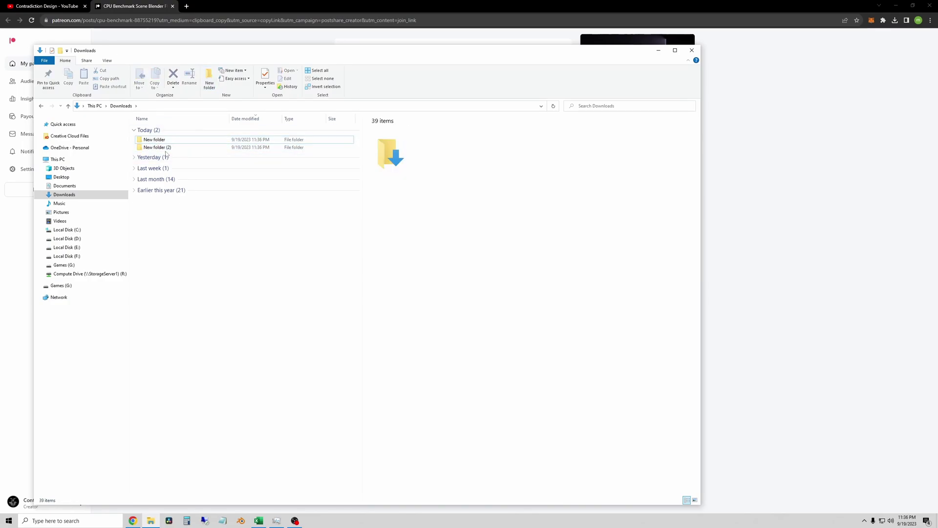
double_click(166, 147)
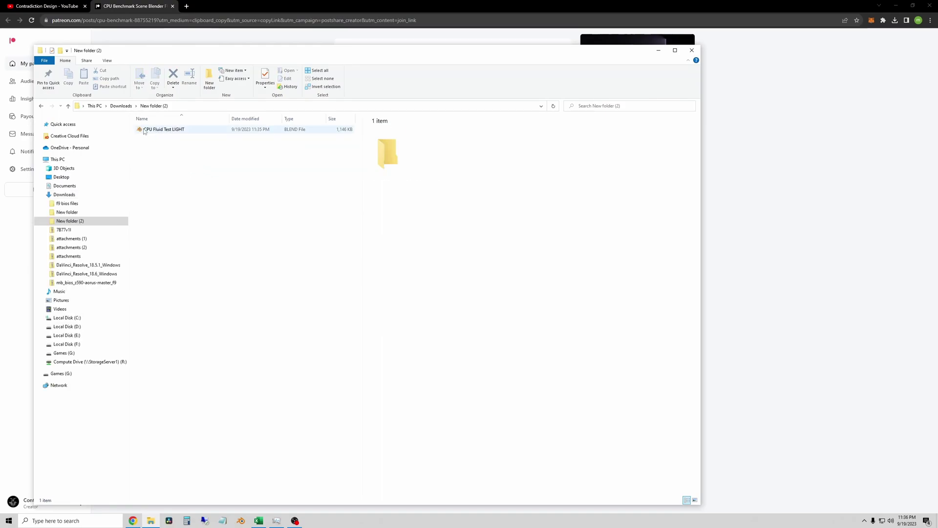
double_click(168, 130)
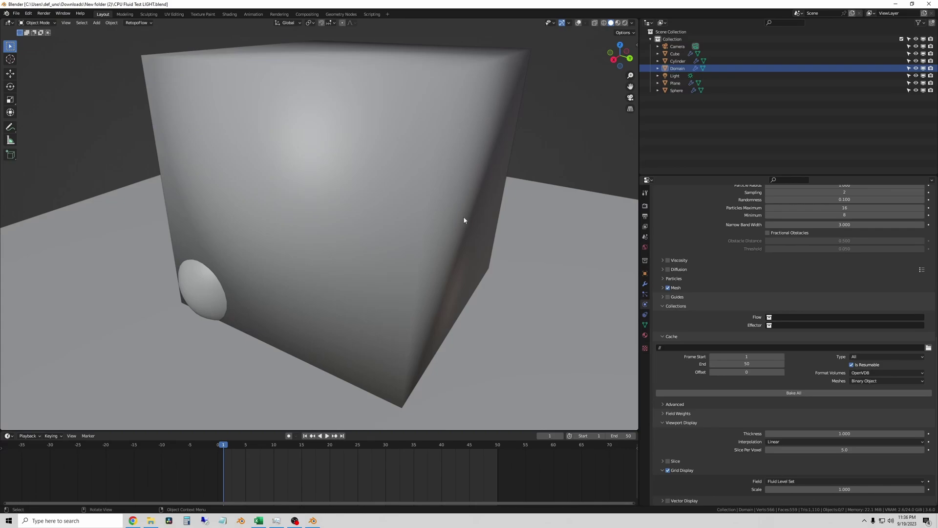
Step: Turn on X-ray and orbit to see the sphere, cylinder and small cube inside the domain
scroll(465, 221, down, 2)
middle_drag(459, 212, 456, 198)
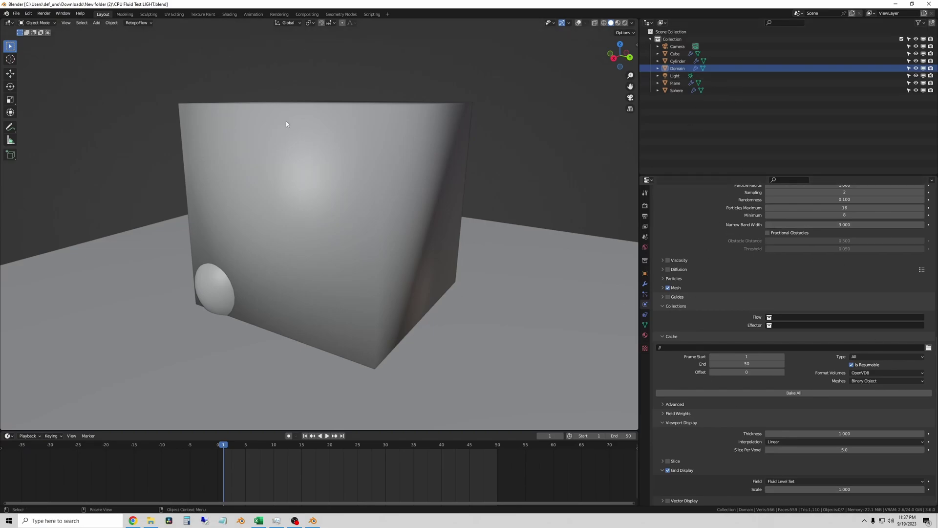
click(596, 24)
middle_drag(563, 180, 360, 151)
Step: Select only the Domain object, then turn X-ray back off
drag(249, 96, 388, 200)
click(222, 279)
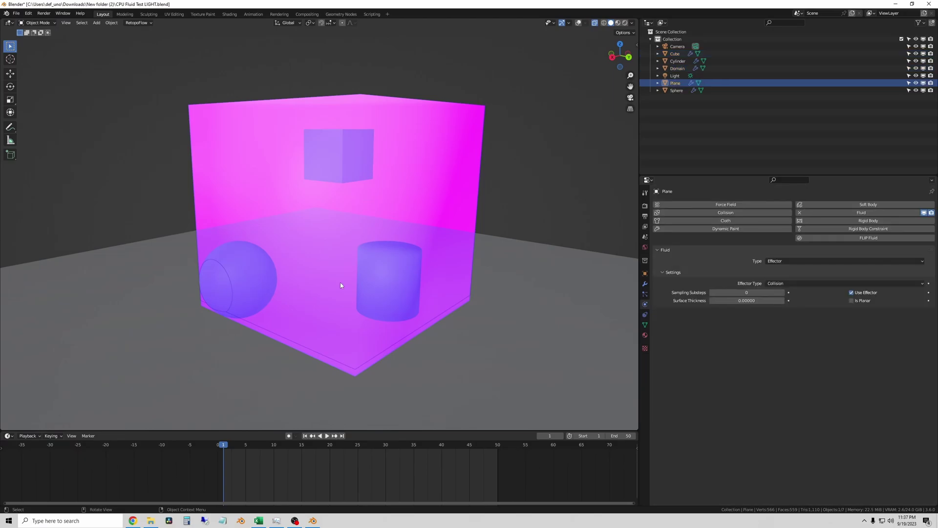
middle_drag(386, 286, 366, 287)
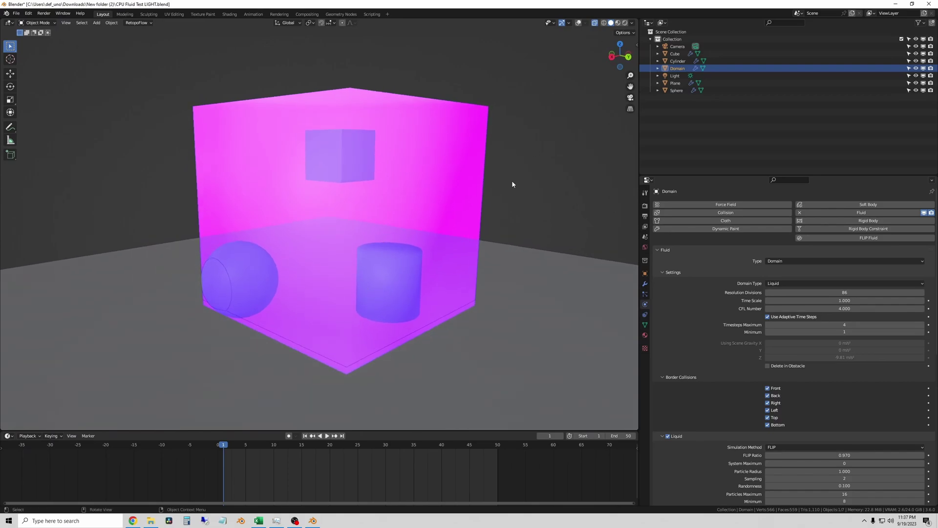
click(595, 22)
mouse_move(552, 190)
middle_down()
mouse_move(536, 157)
mouse_move(528, 176)
mouse_move(545, 185)
middle_up()
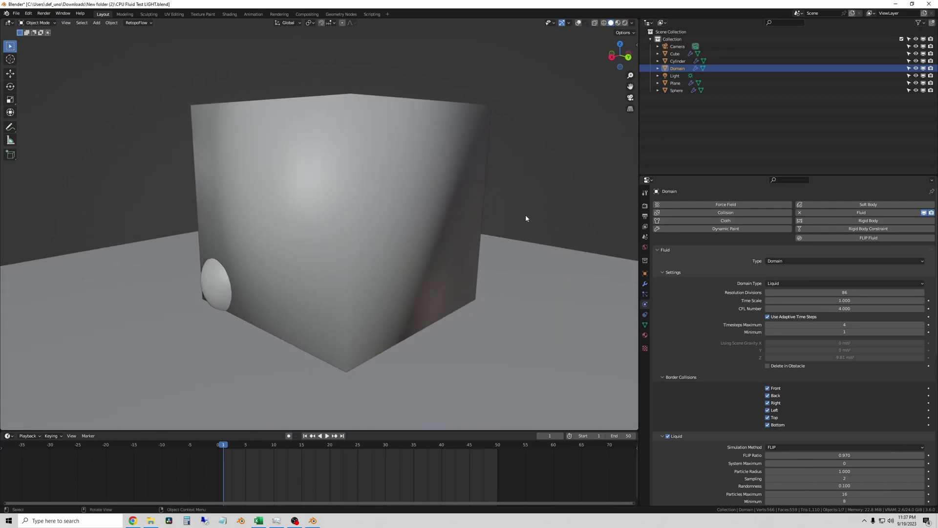
Step: Scroll the Physics properties down to the Domain's Cache section showing frames 1–50
scroll(698, 350, down, 6)
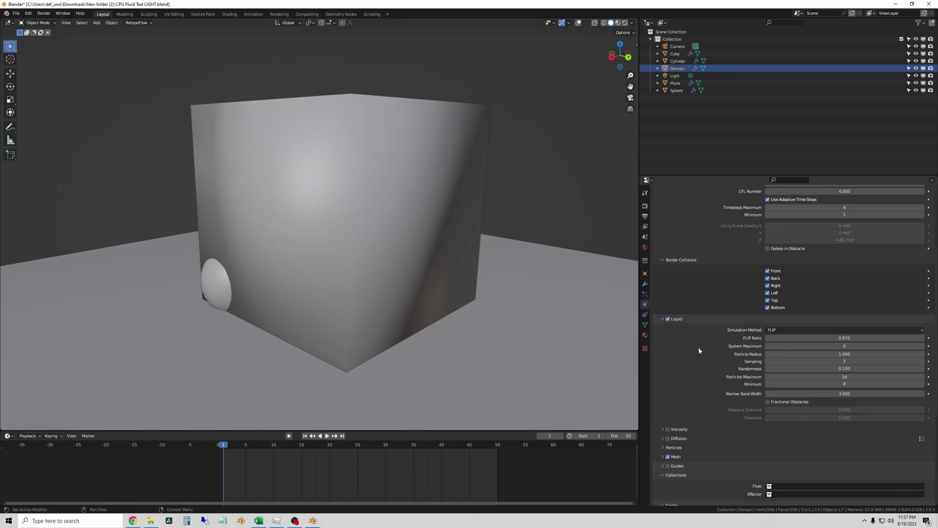
scroll(699, 359, down, 8)
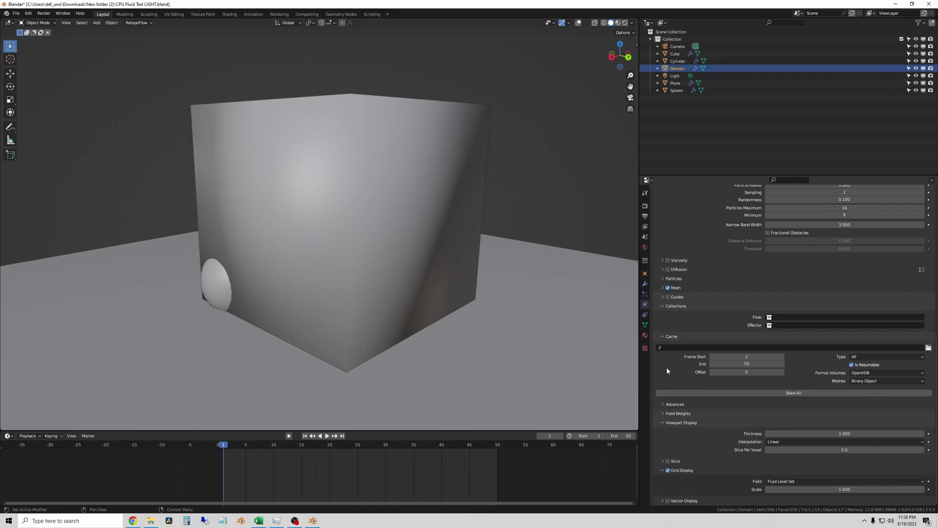
Step: Bake All for the Domain's fluid over frames 1–50, finishing in 60.10 seconds
click(722, 393)
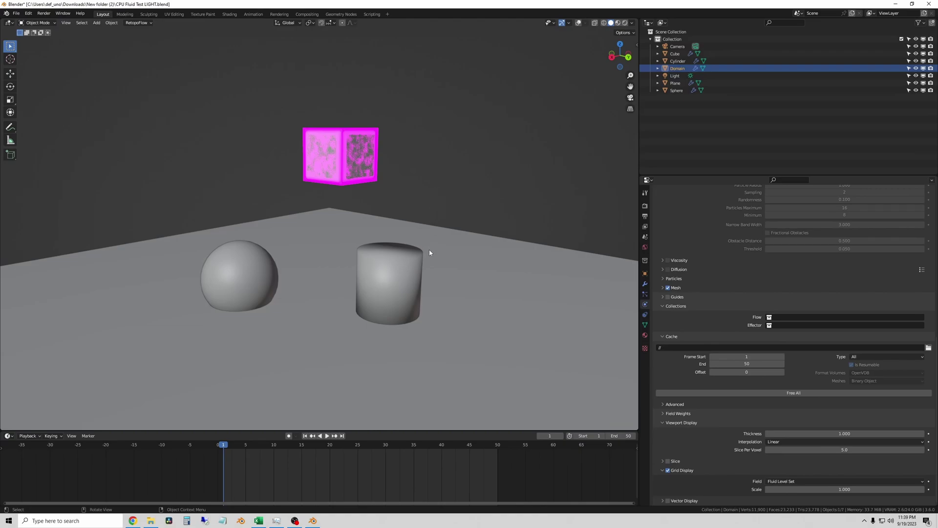
Step: Play the baked fluid to frame 33, then switch to Material Preview and orbit above the domain
click(327, 436)
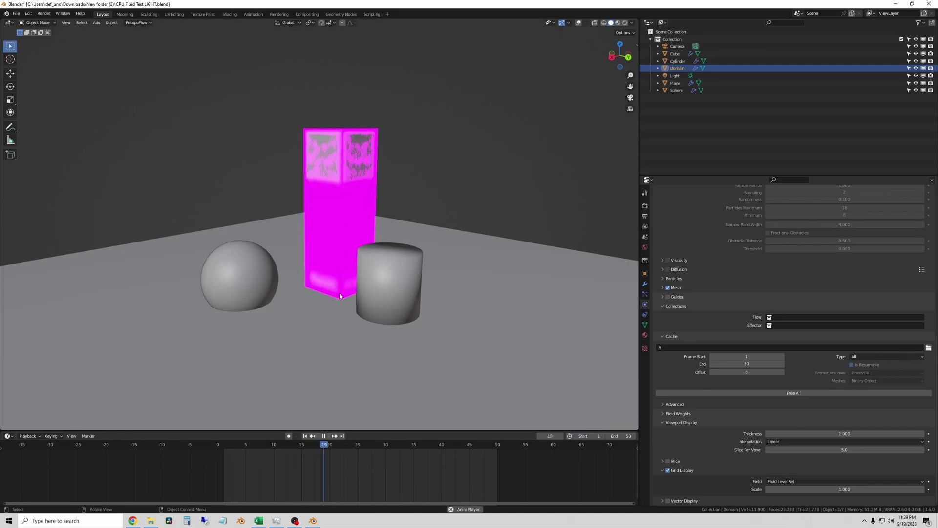
click(323, 435)
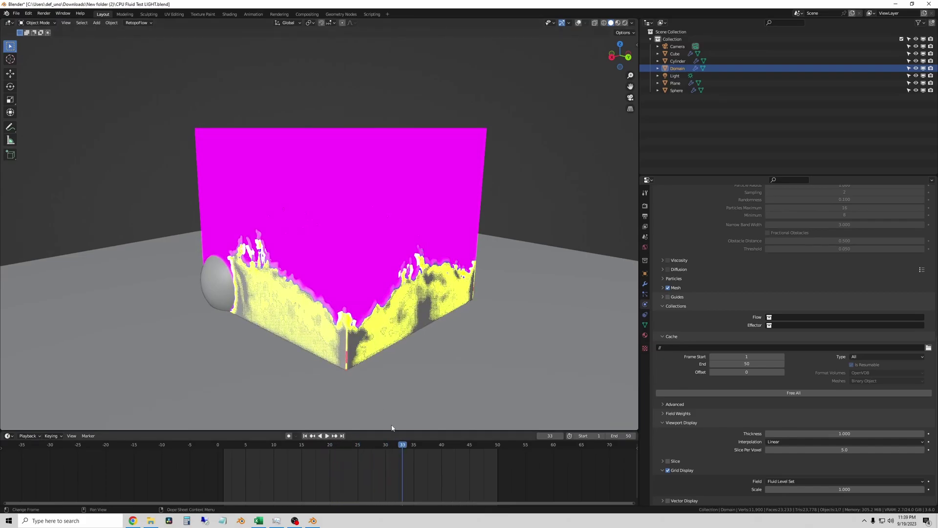
click(618, 23)
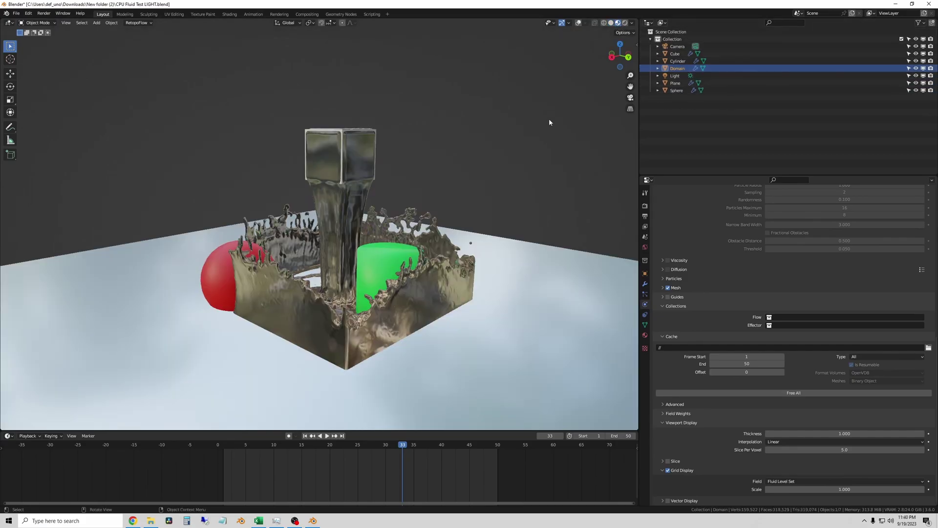
middle_drag(496, 135, 418, 346)
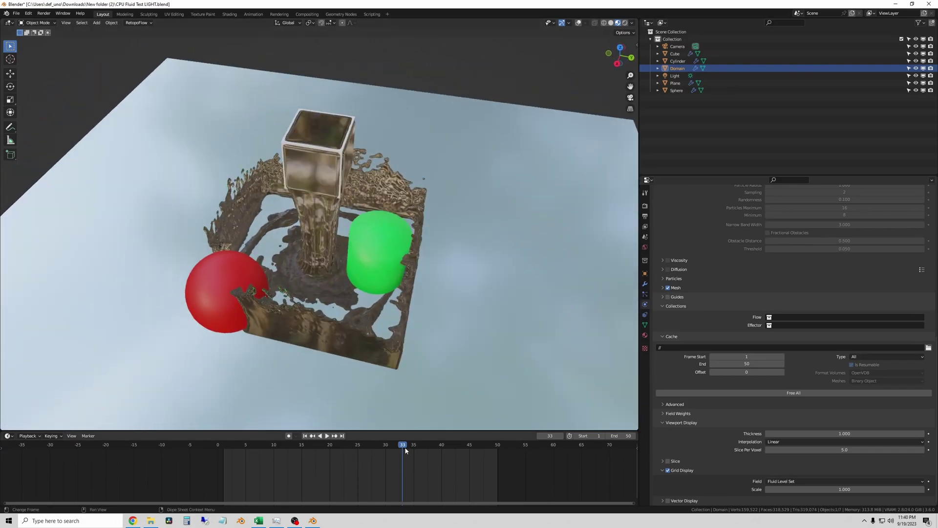
Step: Play the splash animation with Space and stop it around frame 47
key(space)
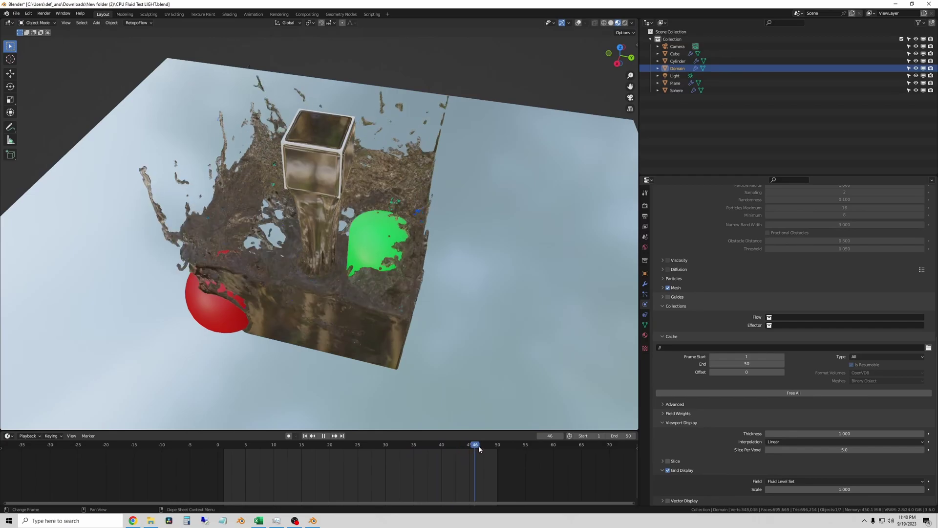
key(space)
middle_drag(441, 326, 403, 308)
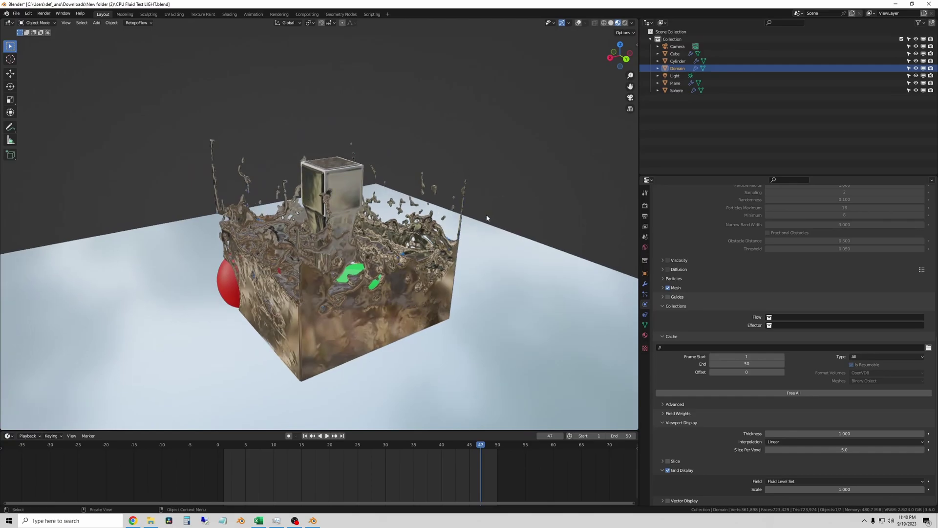
Step: Reset to the first frame, deselect all, return to Solid shading, and close Blender without saving
click(305, 436)
click(458, 163)
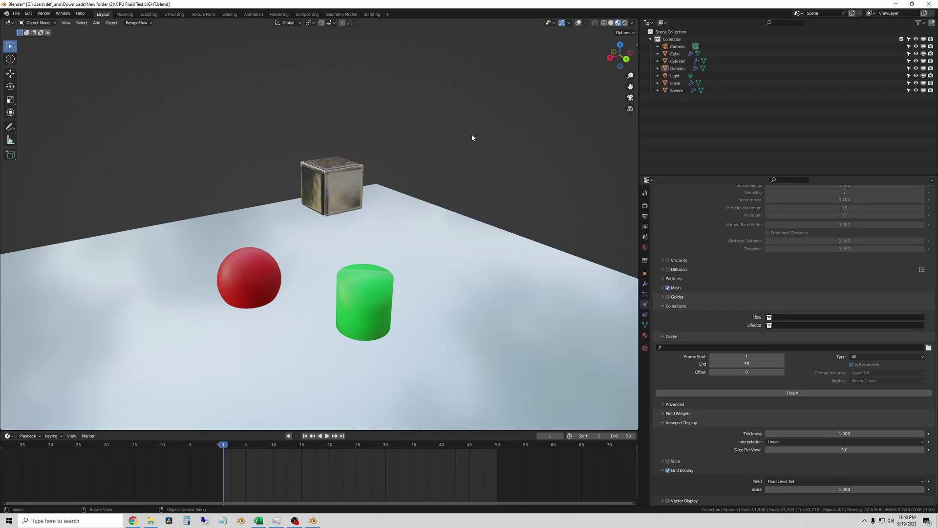
click(611, 23)
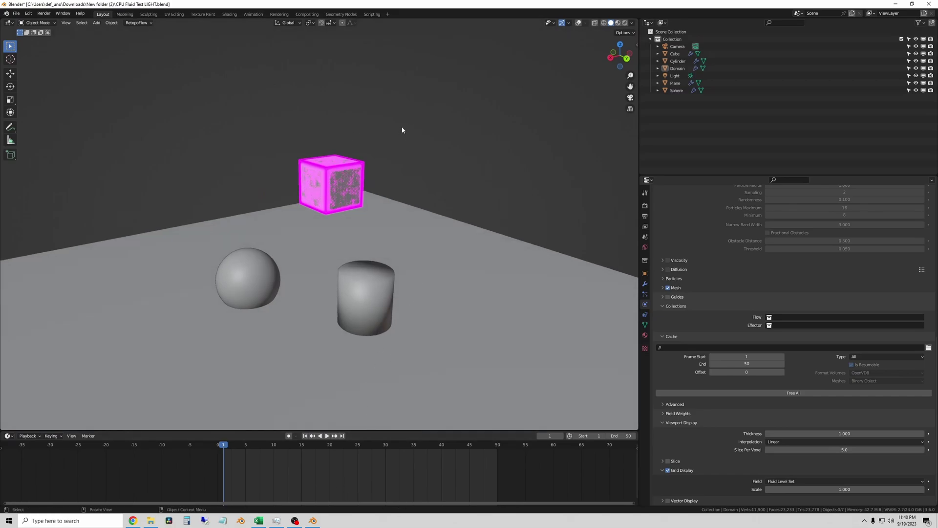
click(929, 4)
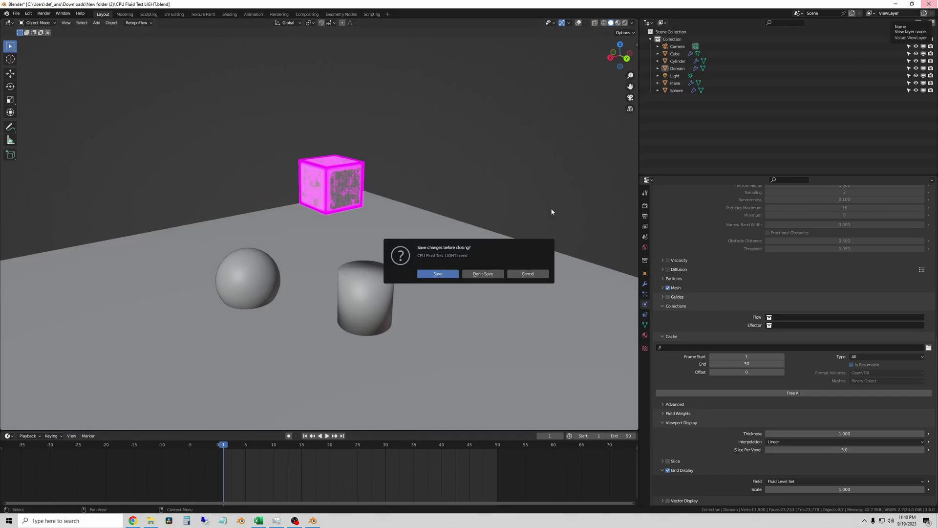
click(484, 274)
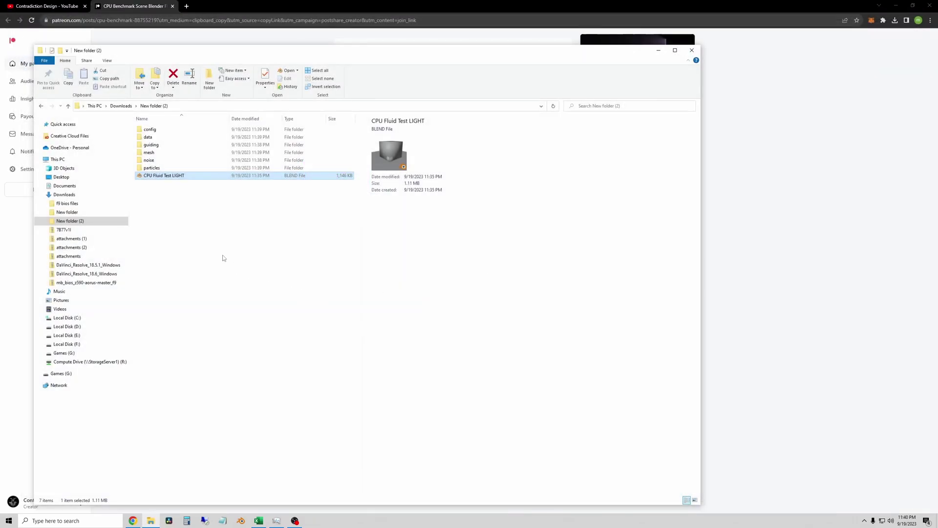
Step: Go back to Downloads, enter New folder, and open CPU Fluid Test HEAVY.blend in Blender
click(121, 106)
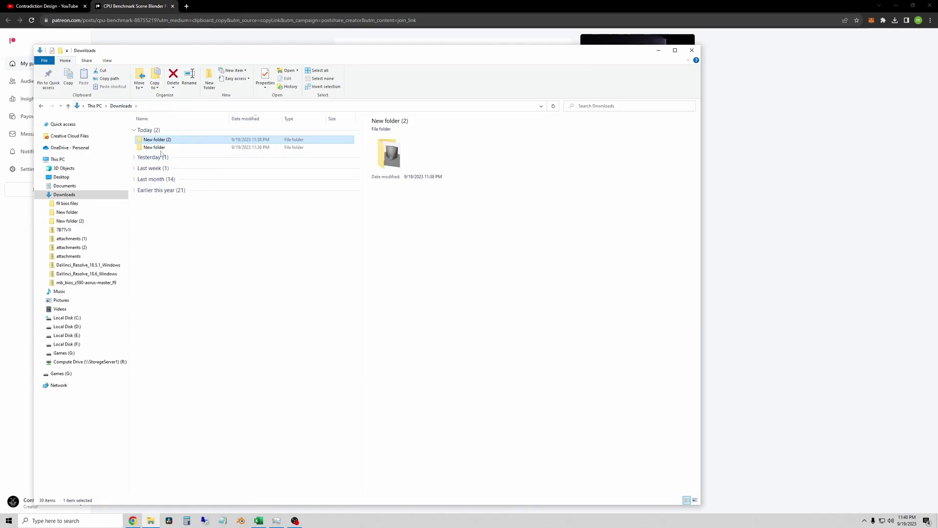
mouse_move(156, 150)
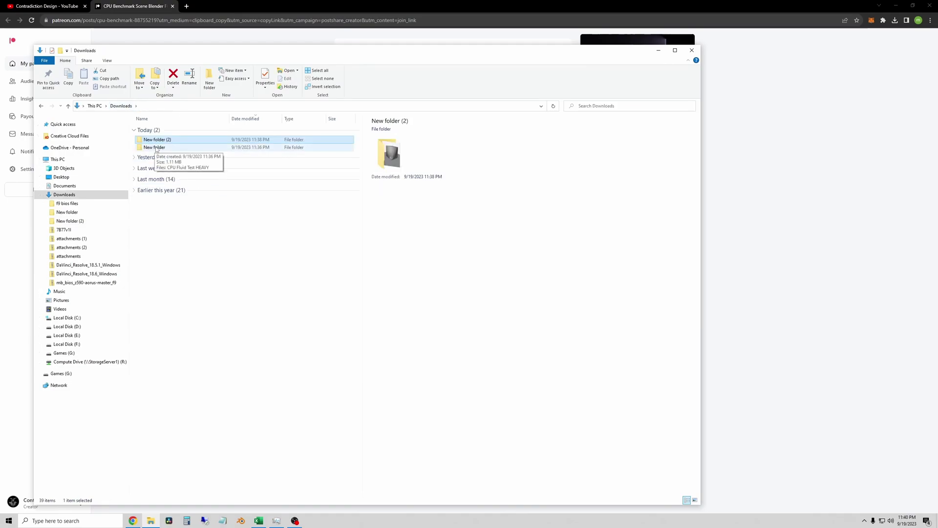
double_click(157, 149)
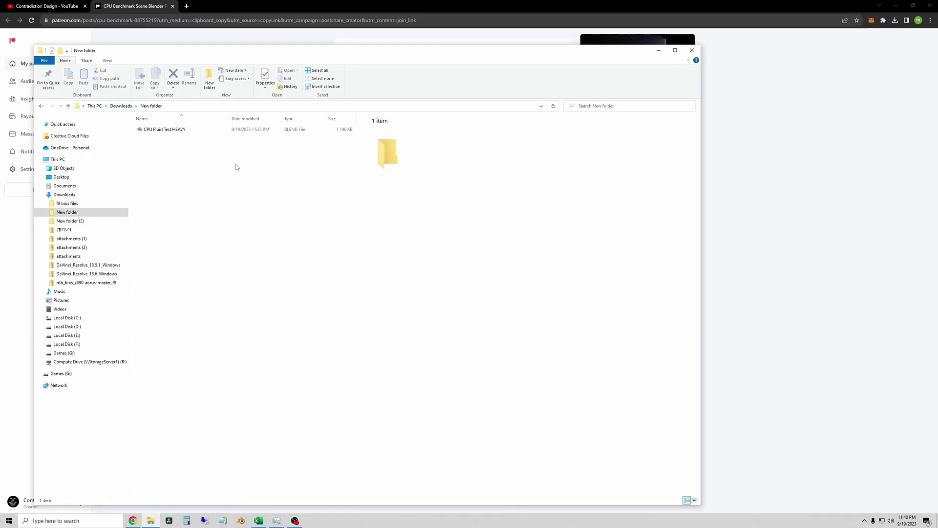
double_click(168, 130)
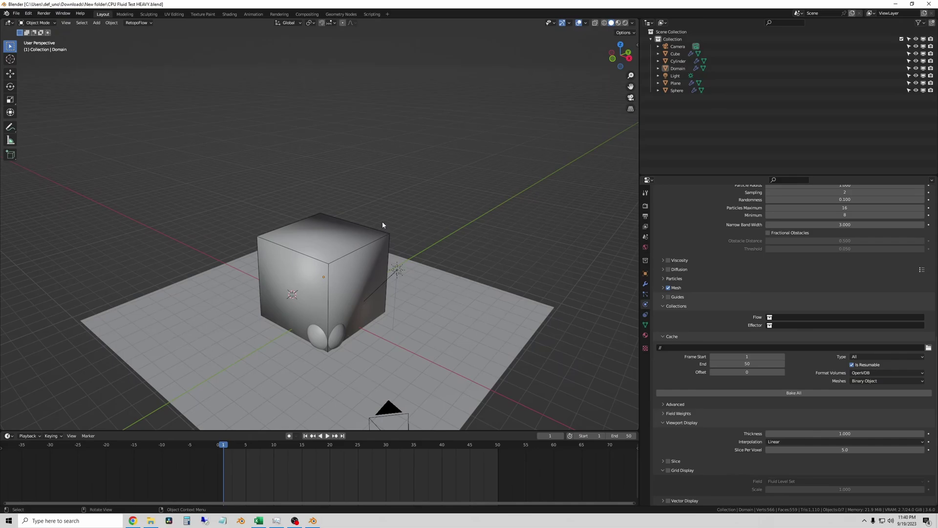
Step: Zoom toward the domain cube, peek inside with X-ray, and switch off viewport overlays
scroll(336, 321, up, 3)
middle_drag(343, 320, 560, 161)
click(595, 22)
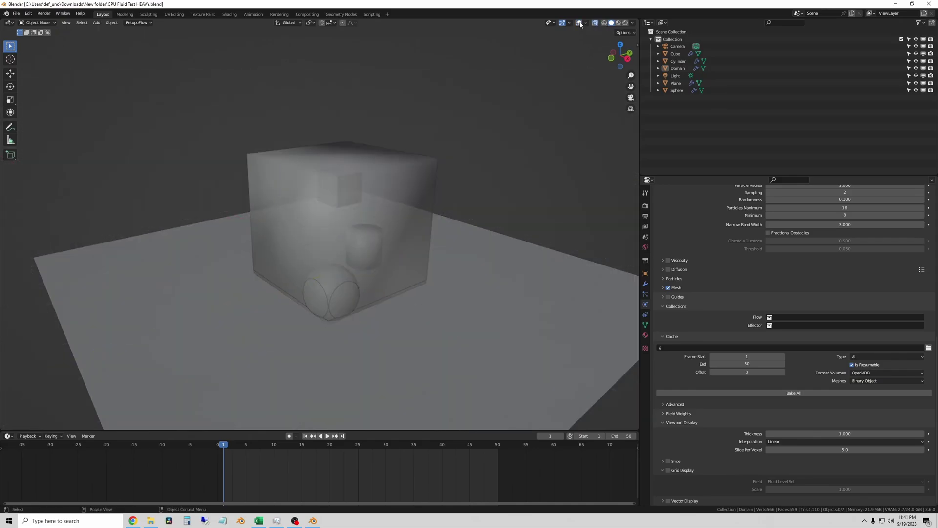
click(579, 22)
mouse_move(537, 122)
middle_down()
mouse_move(488, 190)
mouse_move(454, 191)
mouse_move(530, 212)
mouse_move(499, 199)
mouse_move(506, 193)
middle_up()
click(595, 22)
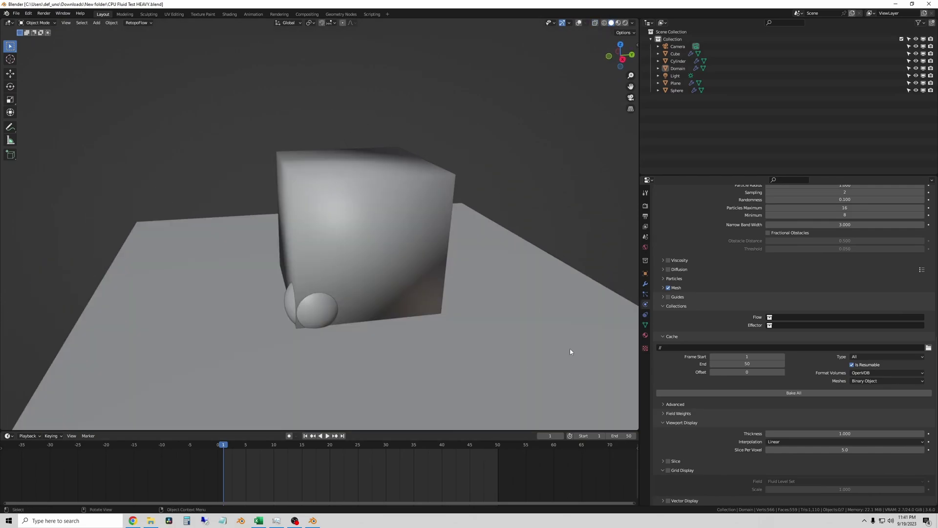
Step: Scroll the Domain's fluid settings to review the FLIP liquid with 0.970 FLIP ratio
scroll(762, 312, up, 3)
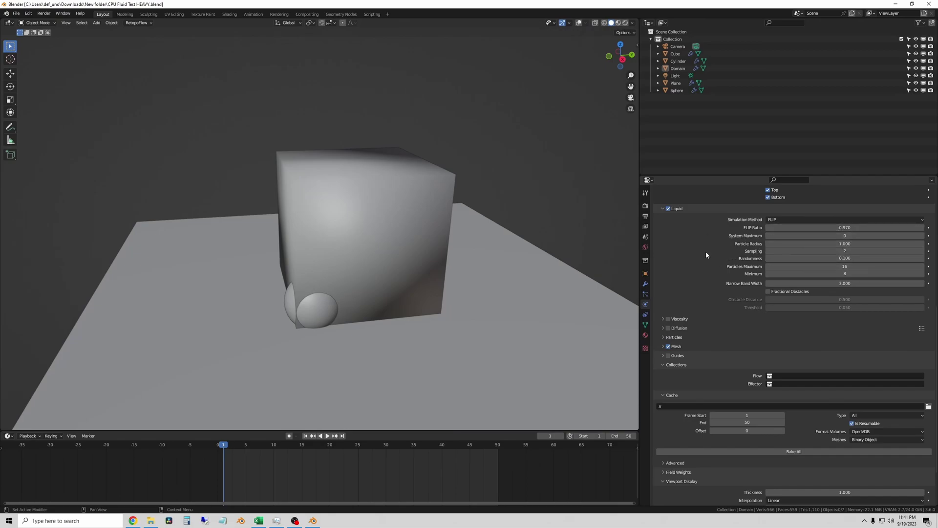
scroll(712, 258, down, 3)
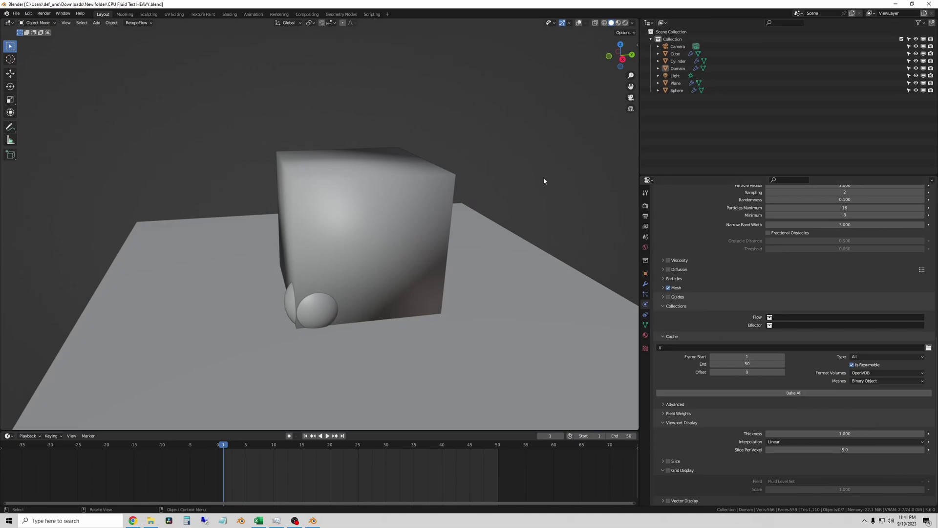
scroll(465, 251, up, 3)
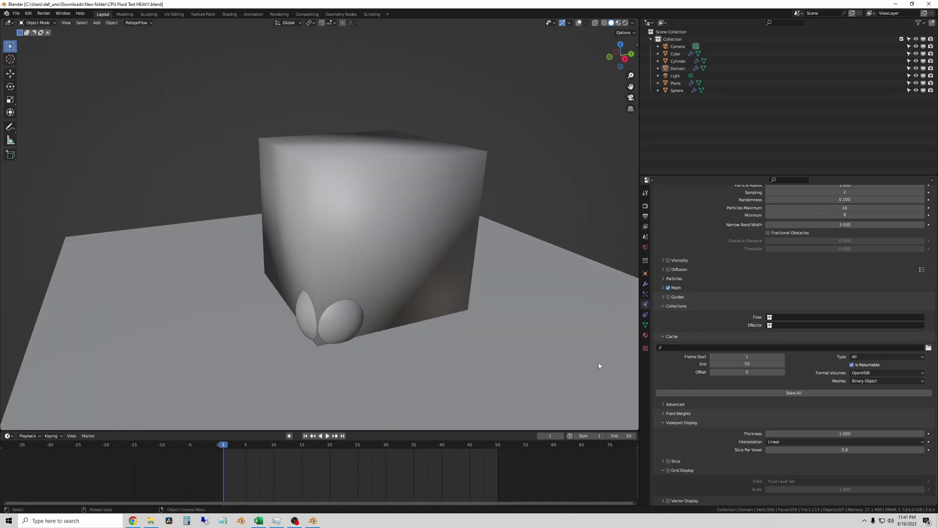
Step: Start baking the HEAVY fluid simulation with Bake All, then bring up Task Manager to monitor it
click(804, 393)
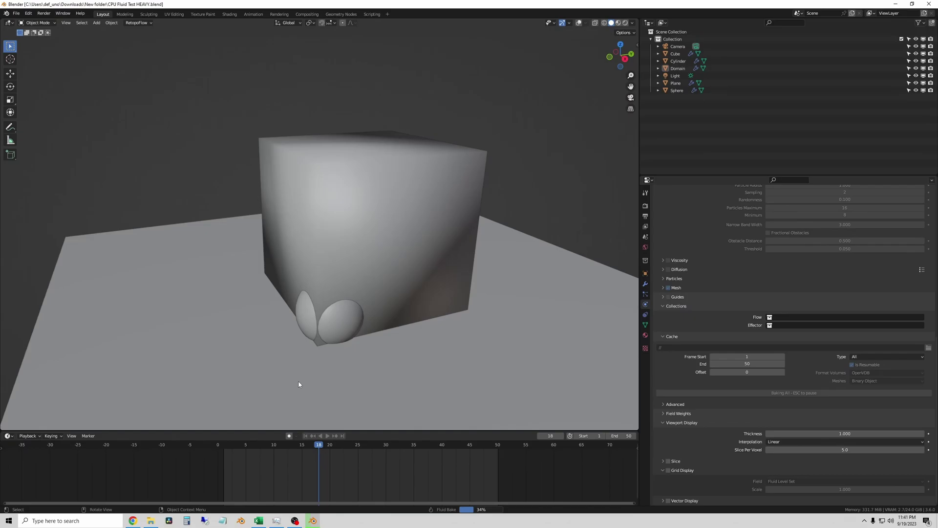
click(277, 521)
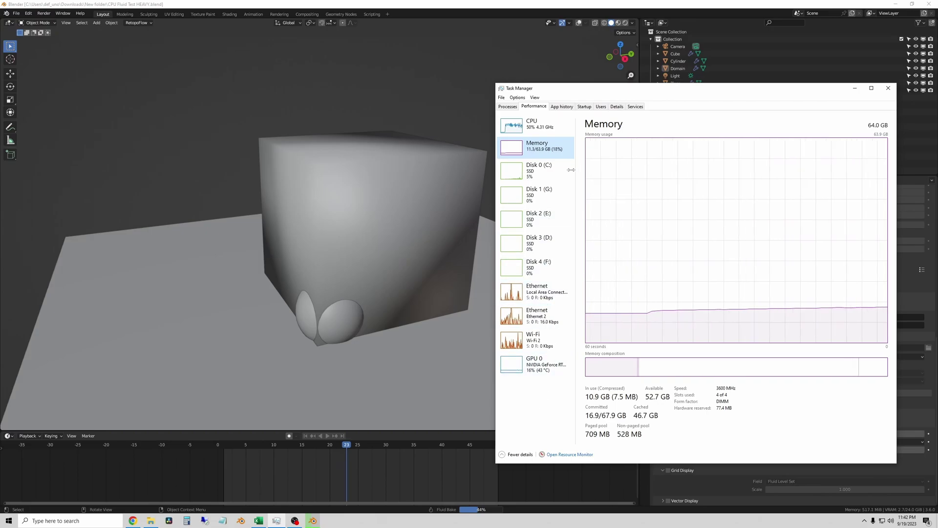
Step: Glance at the per-core CPU graphs, then return to the memory graph showing about 12.5 GB in use
click(541, 127)
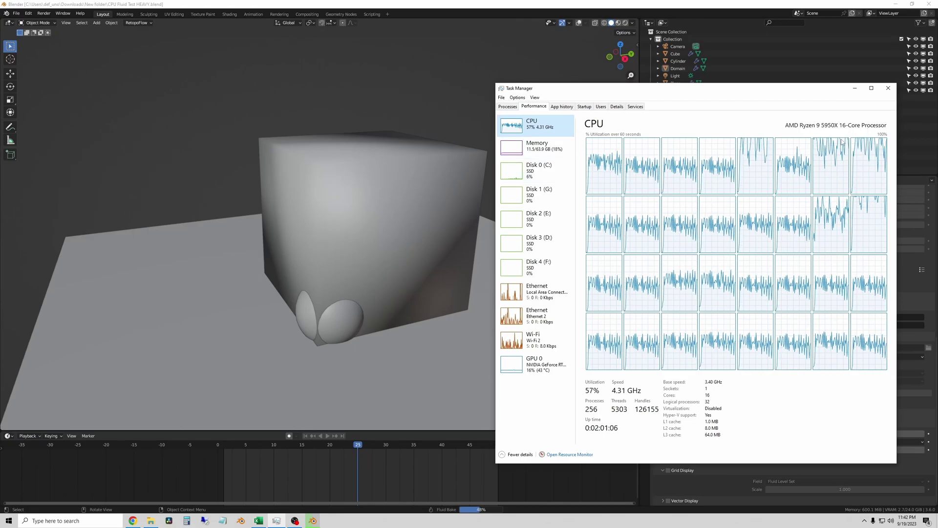
click(551, 150)
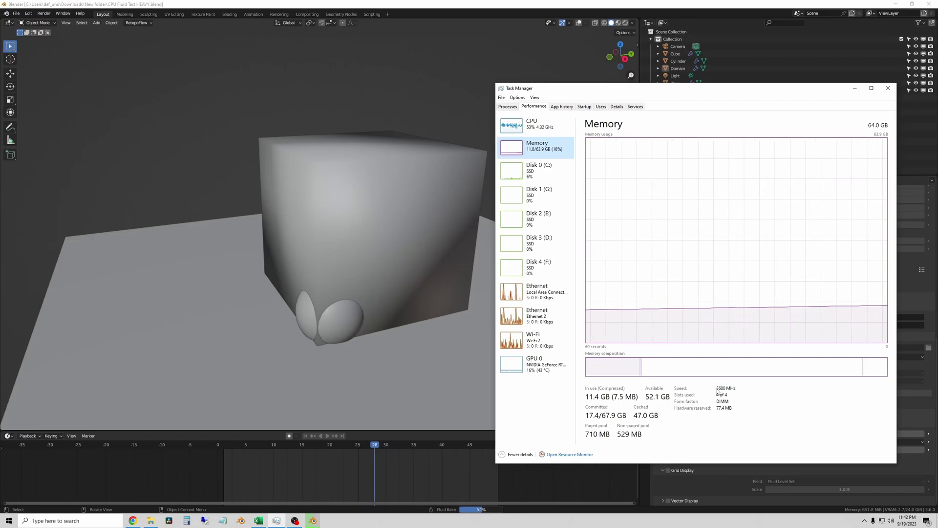
mouse_move(726, 396)
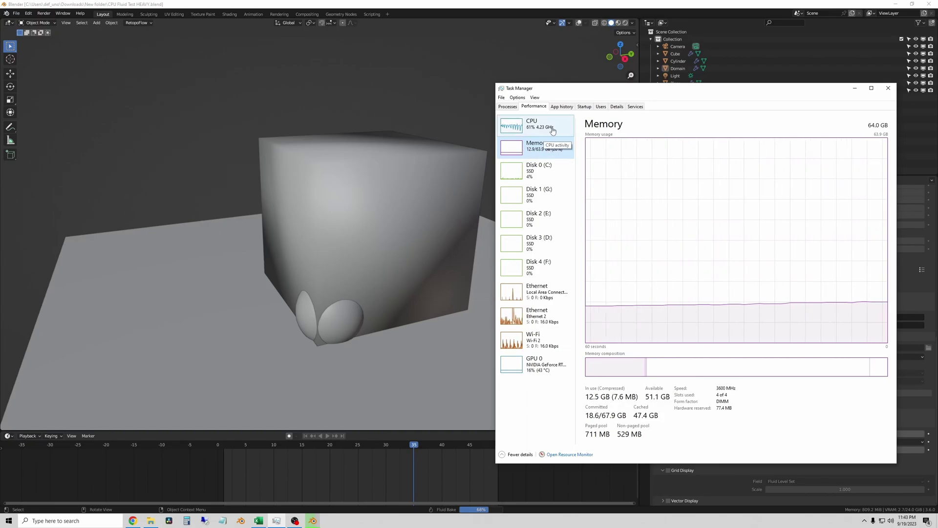
Step: Switch Task Manager to the CPU graphs, showing 49% utilization across all logical processors
click(553, 130)
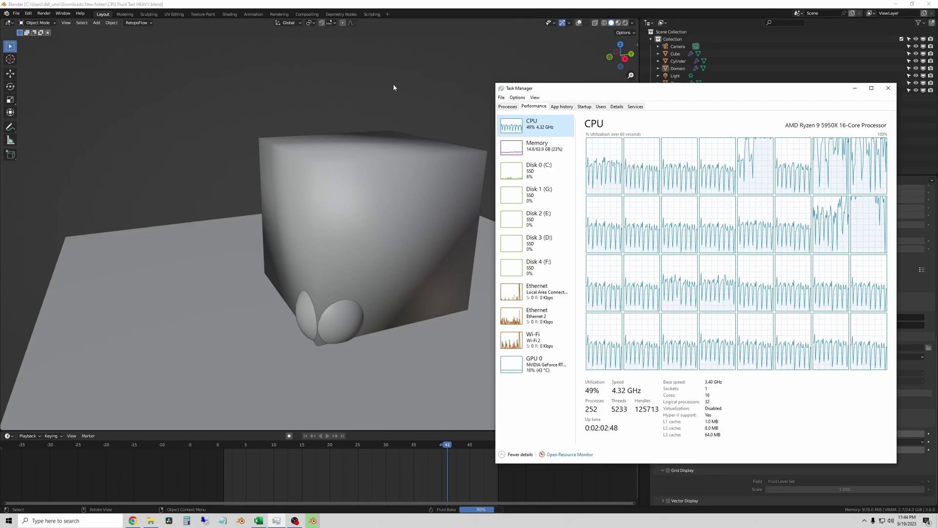
Step: Browse the Blender Bench Scenes, Classroom, Barbershop and CPU Tests! sheets in Excel, then return to Blender
click(316, 455)
click(258, 520)
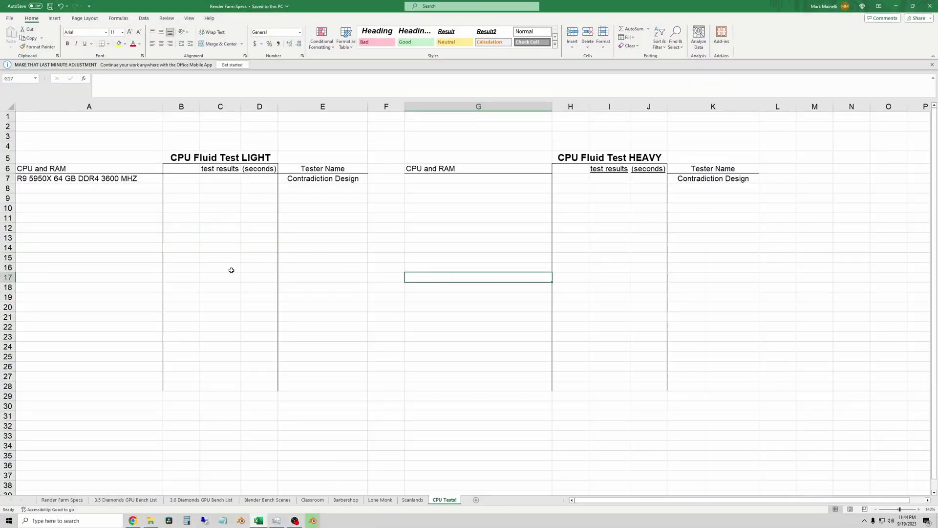
click(267, 500)
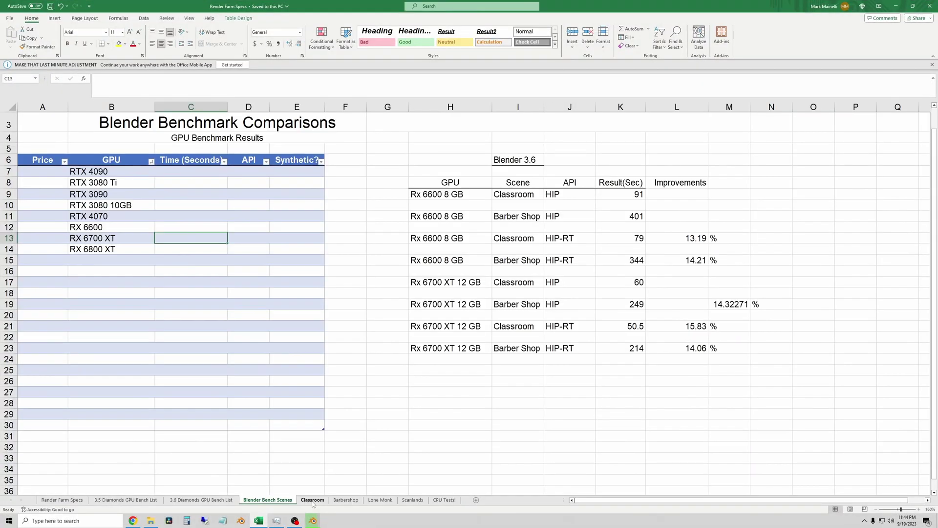
click(313, 500)
click(347, 501)
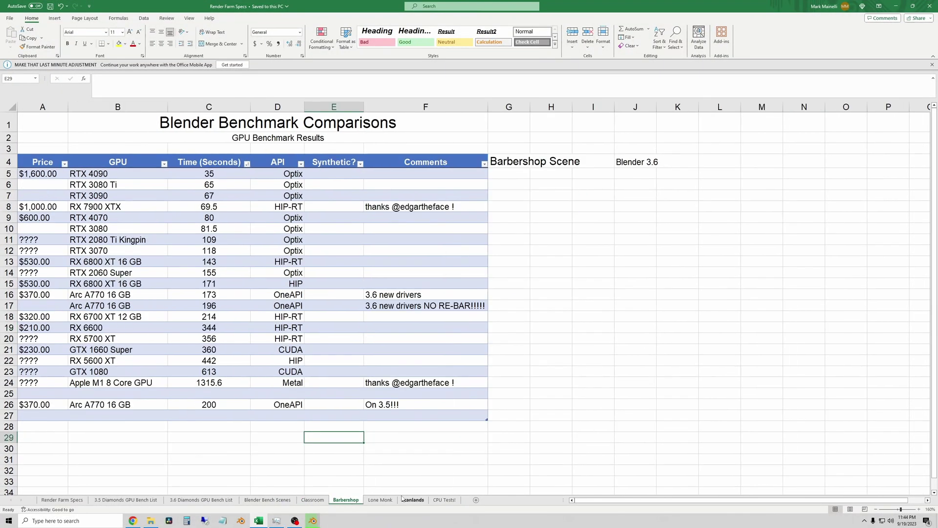
click(437, 501)
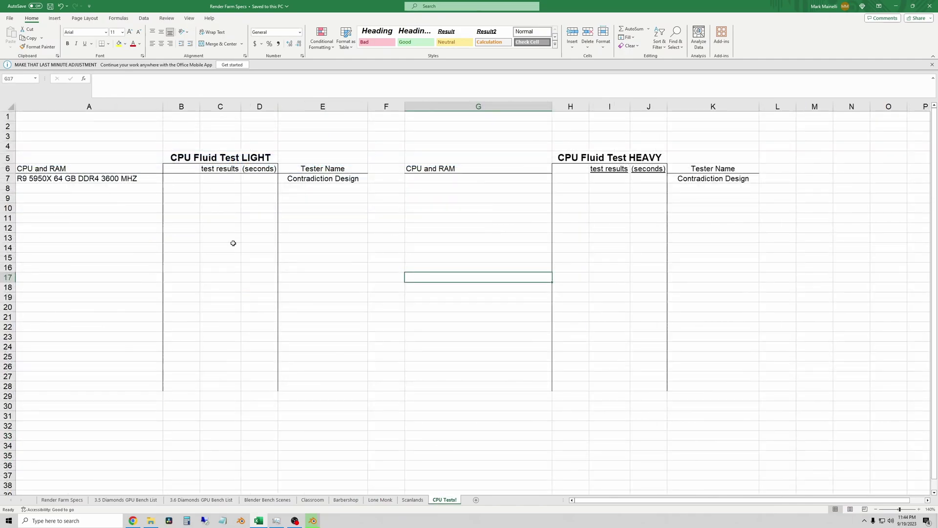
click(313, 521)
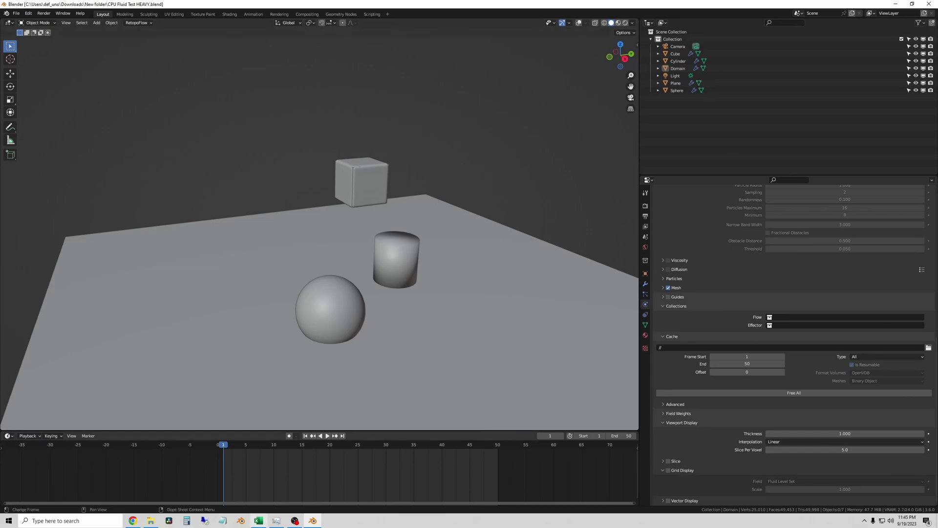
Step: Play the baked splash simulation, pause at frame 41, and orbit around the splash
click(328, 436)
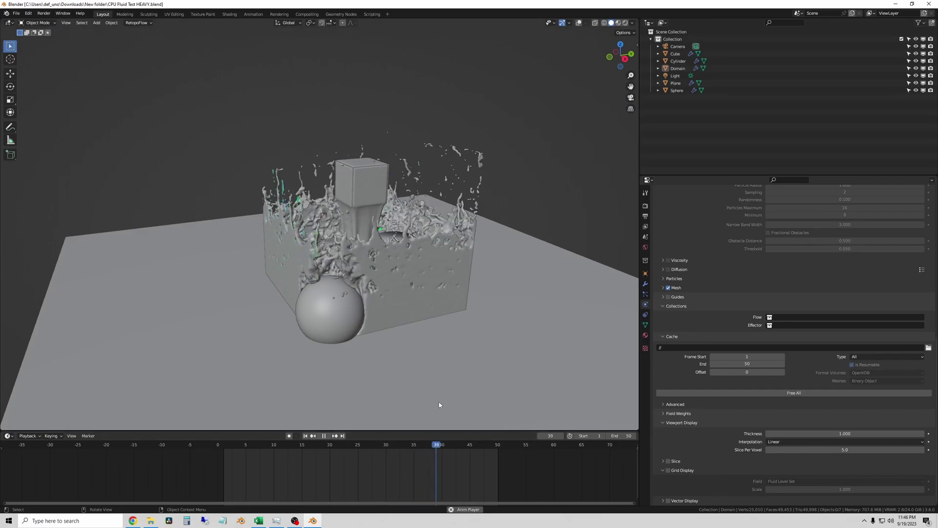
click(325, 435)
middle_drag(449, 349, 420, 350)
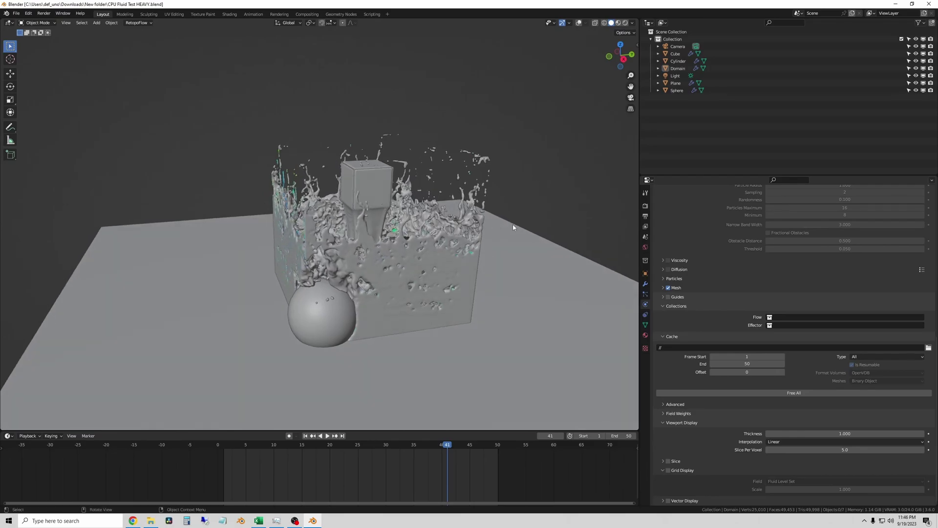
click(305, 436)
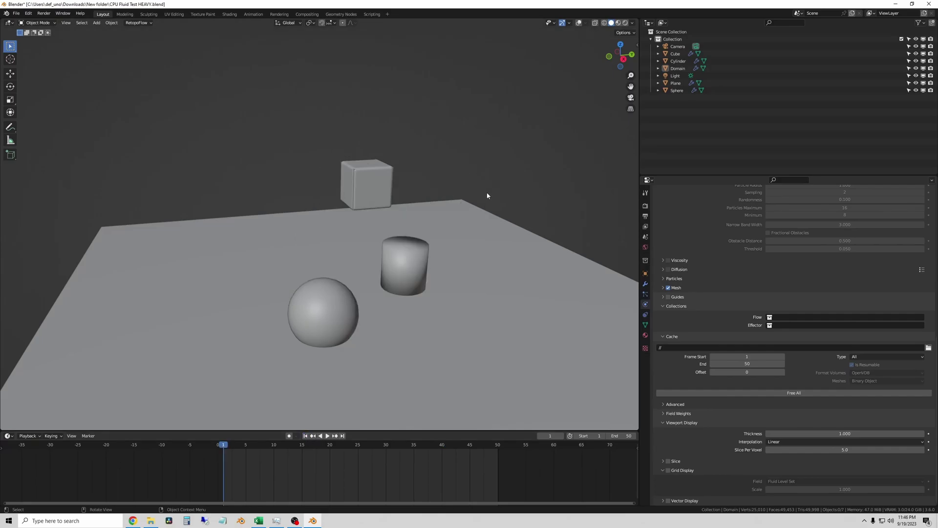
middle_drag(487, 196, 488, 191)
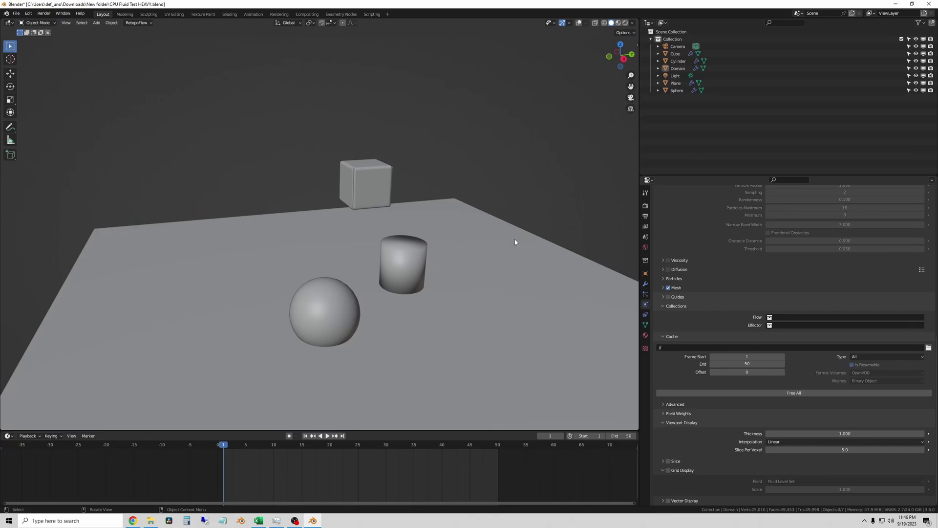
mouse_move(472, 221)
middle_down()
mouse_move(453, 212)
mouse_move(468, 222)
mouse_move(459, 230)
middle_up()
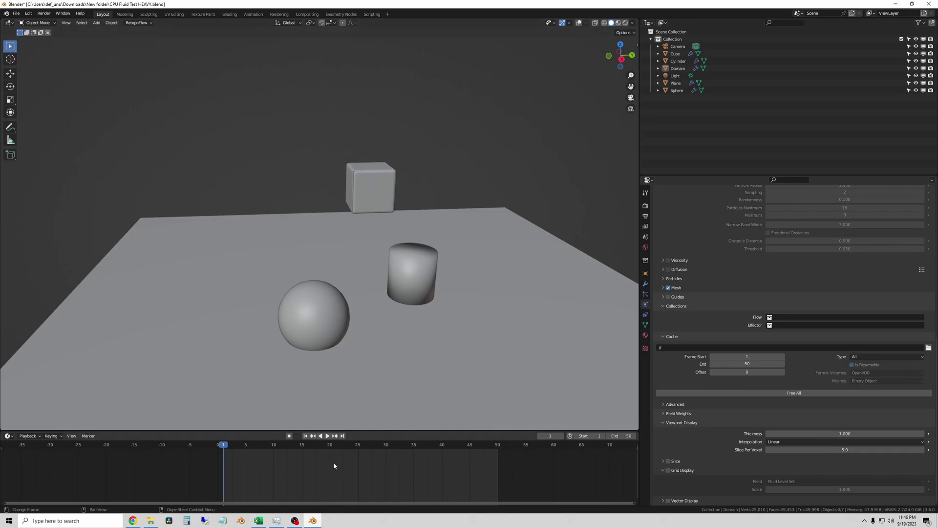
Step: Bring Excel forward and select cells C15 and F15 on the CPU Tests! sheet
click(258, 520)
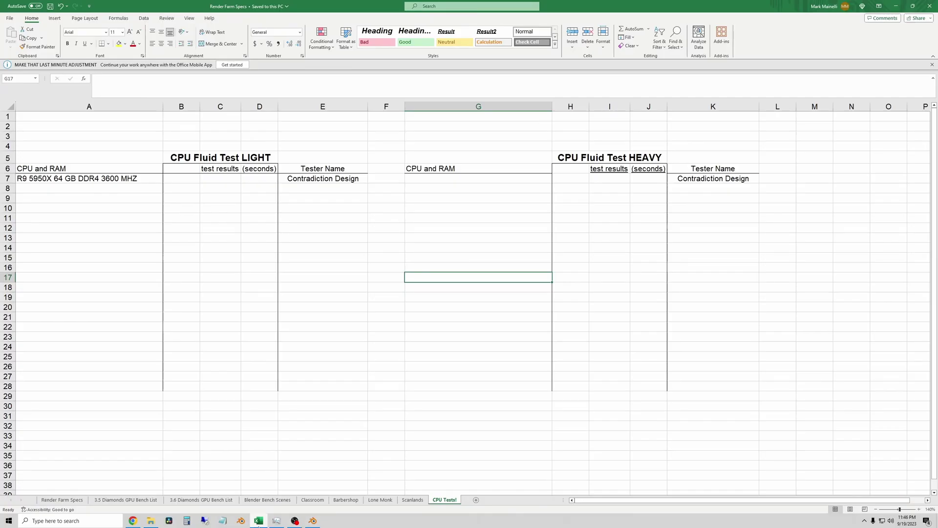
click(233, 256)
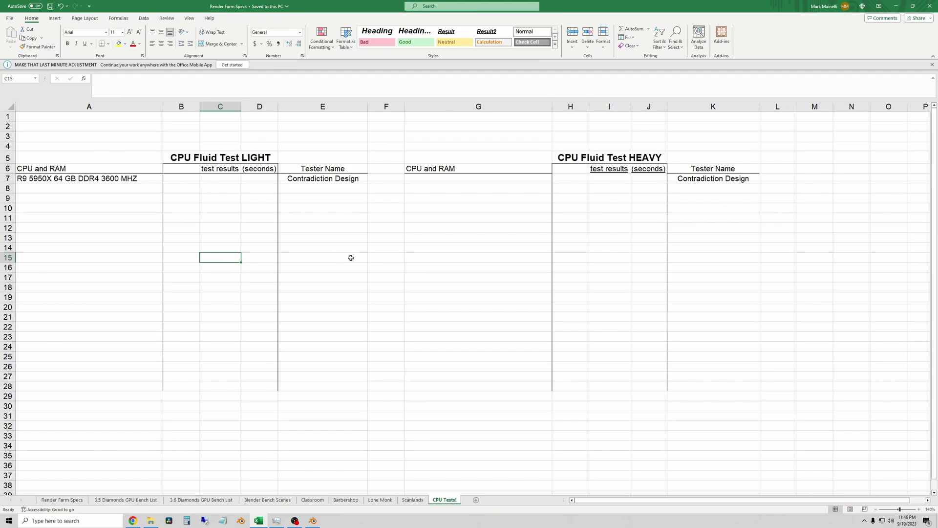
click(384, 257)
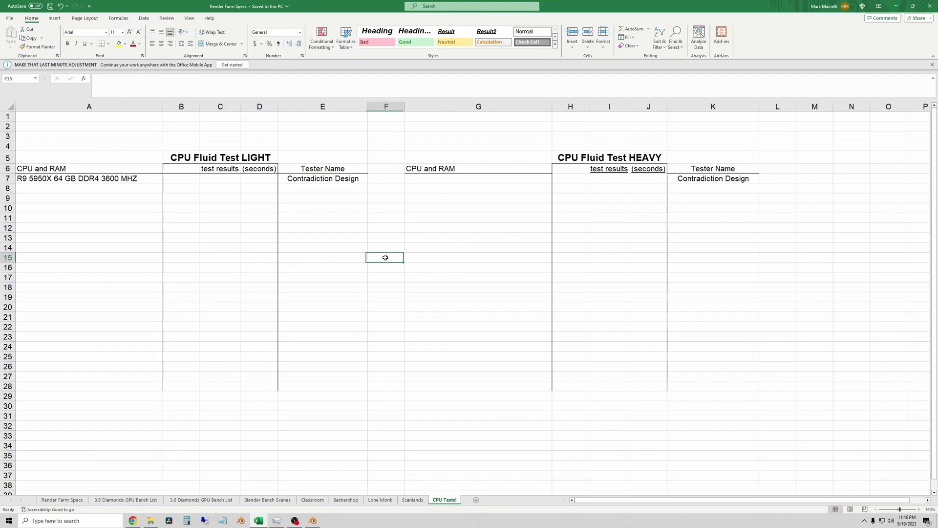
Step: Minimize Excel, orbit closer to Blender's fluid scene, then switch to the Patreon post in Chrome
click(896, 6)
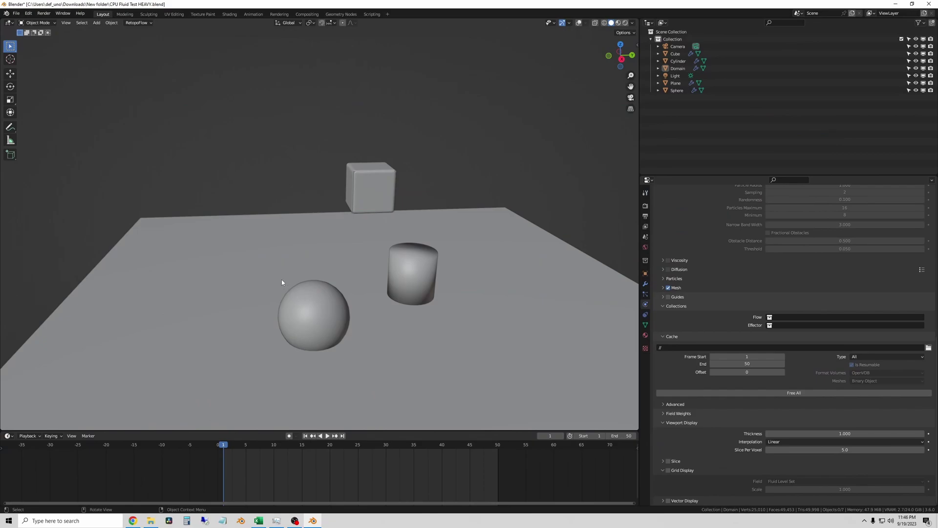
middle_drag(282, 283, 307, 290)
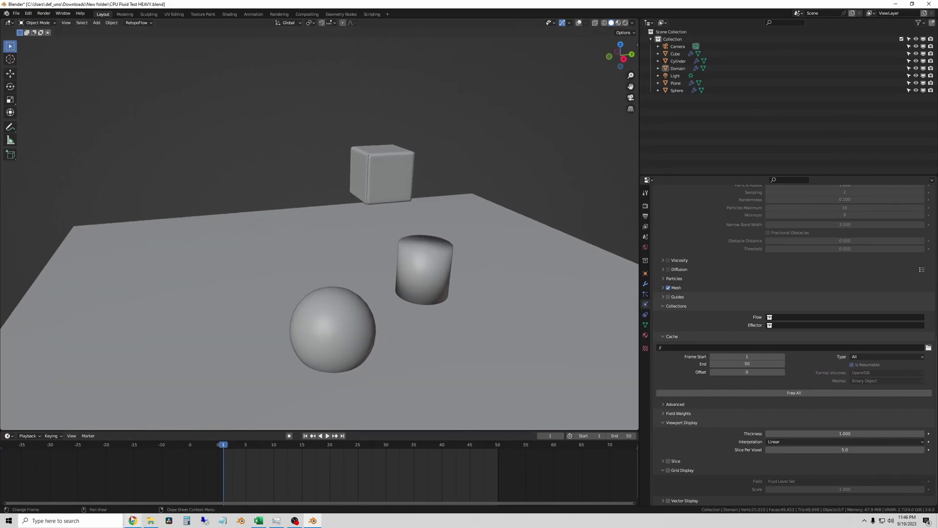
click(132, 520)
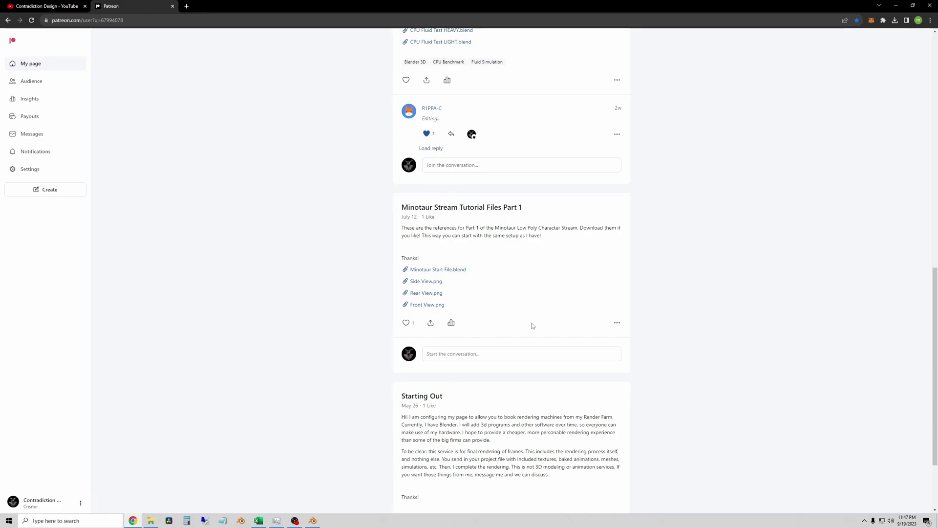
scroll(530, 308, down, 2)
Step: Scroll down through the Patreon posts and back up to the creator page overview
scroll(529, 309, up, 14)
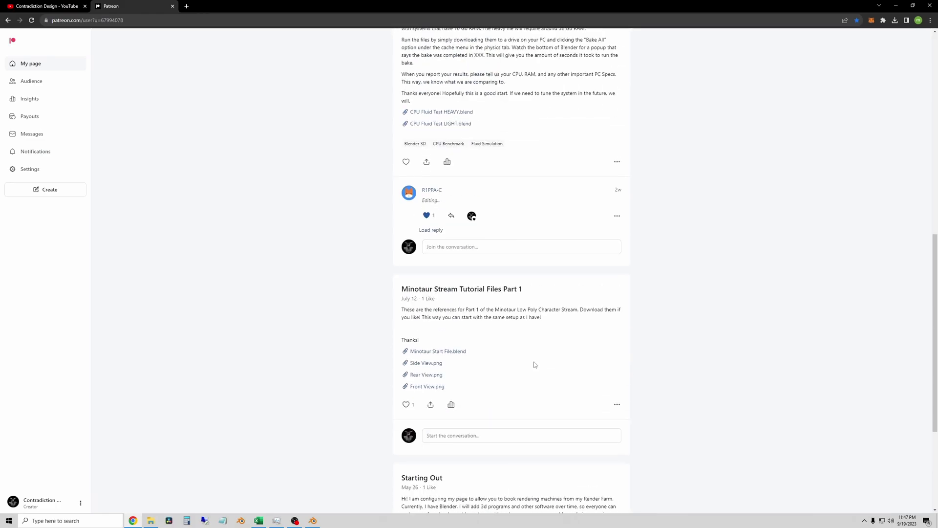
scroll(532, 424, up, 2)
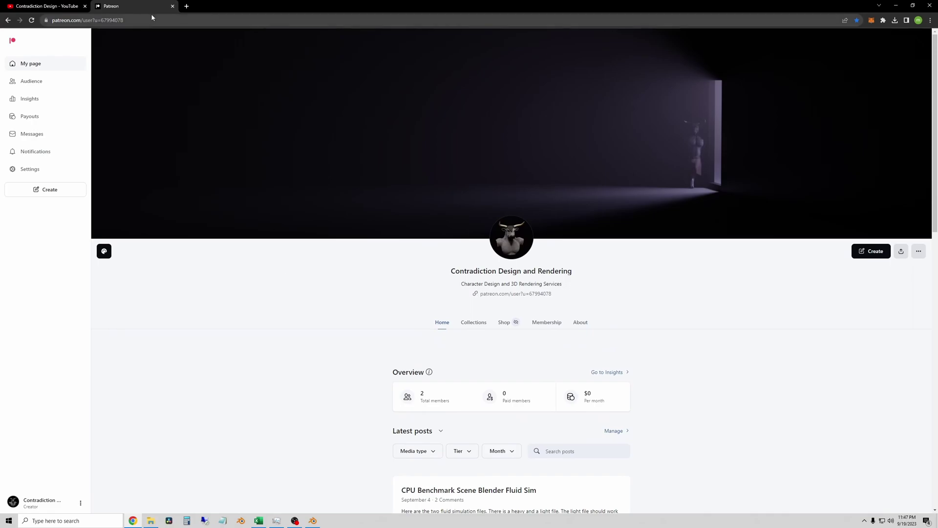
mouse_move(296, 517)
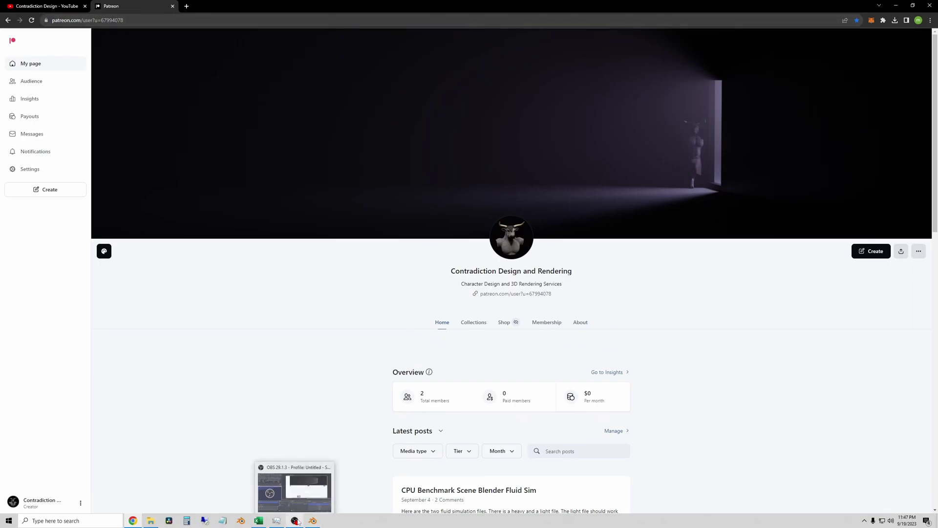